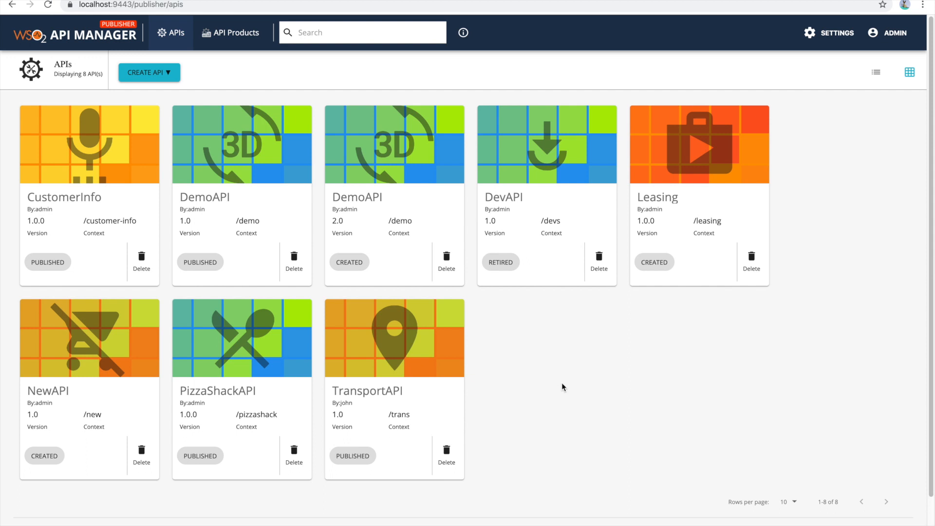
- Start designing a new REST API named LibraryAPI with context library and version 1.0
click(167, 77)
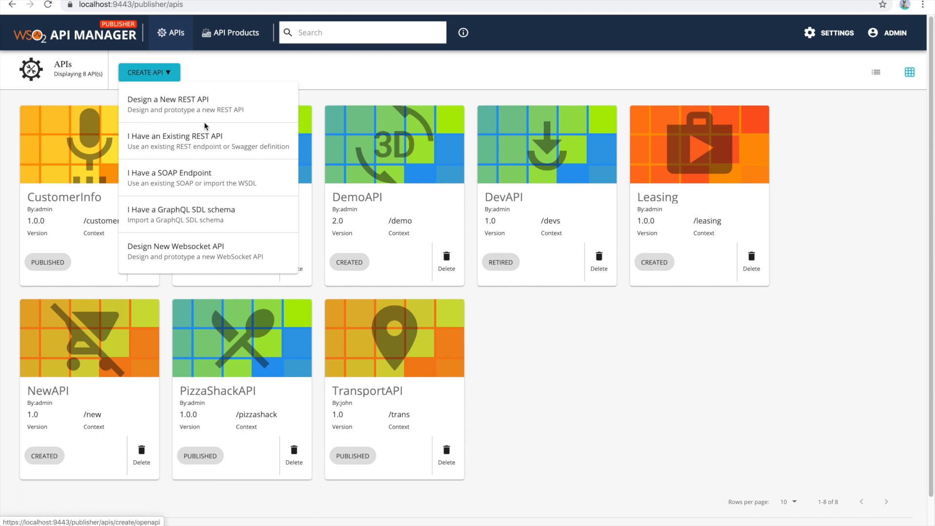
click(201, 107)
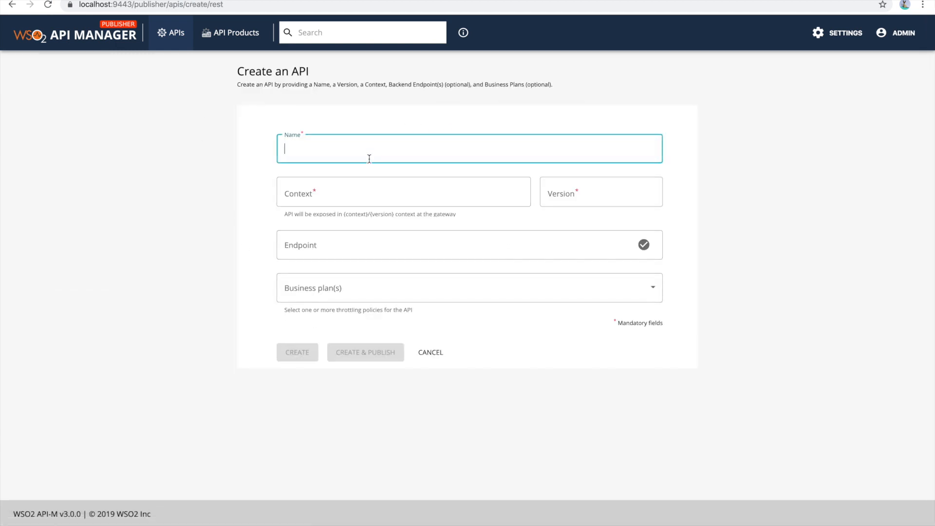
text(LibraryAPI)
key(Tab)
text(lib)
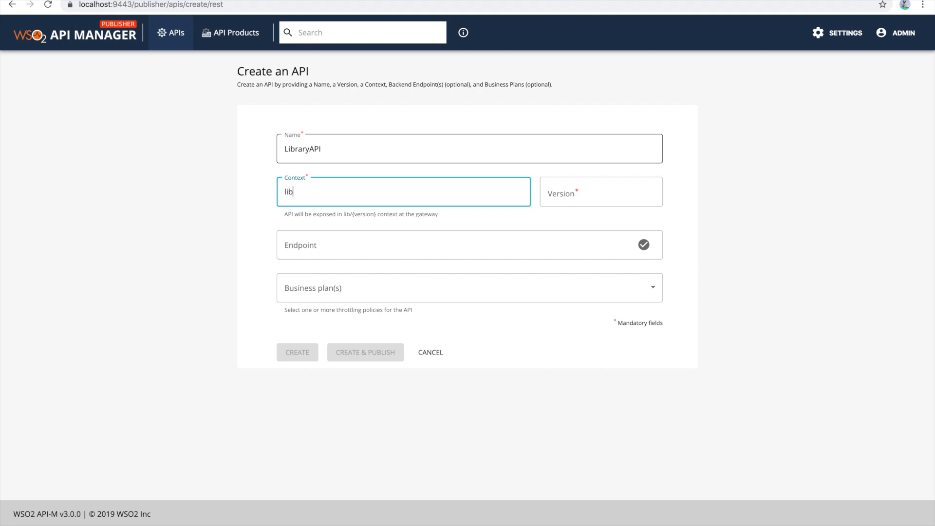
text(rary)
key(Tab)
text(1.0)
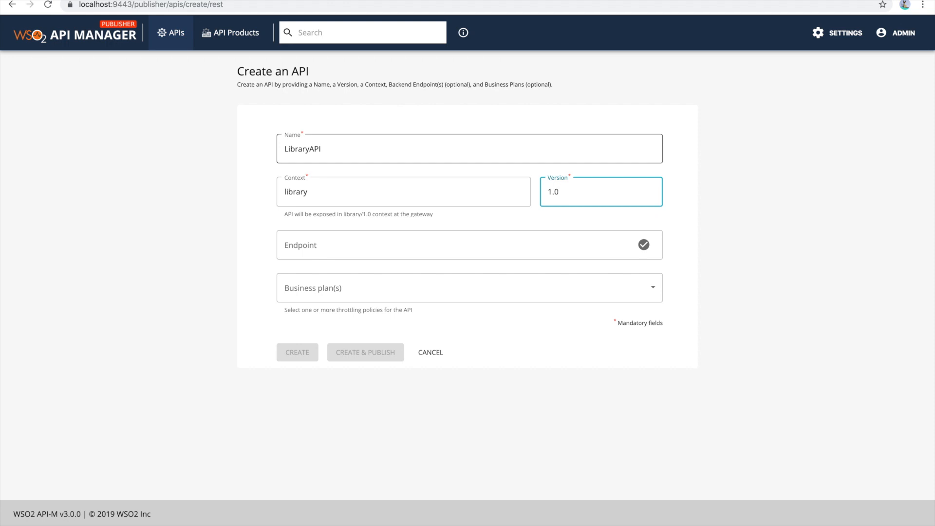
key(Tab)
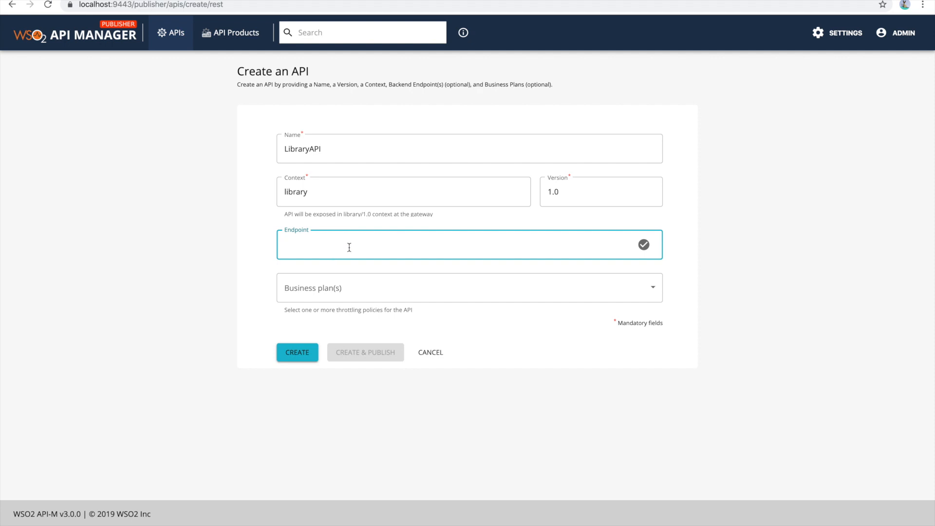
- Review the available business plans without choosing any, and create the API with no endpoint
click(324, 289)
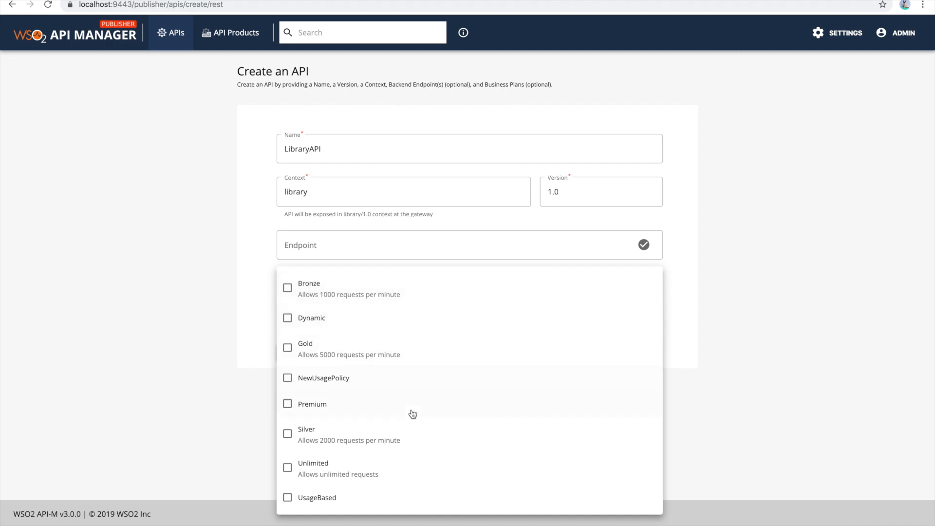
click(252, 309)
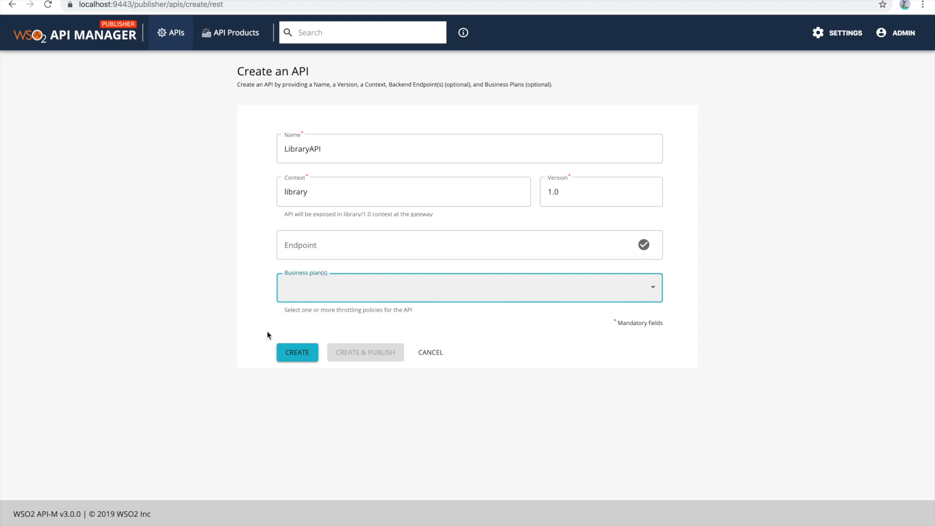
click(297, 354)
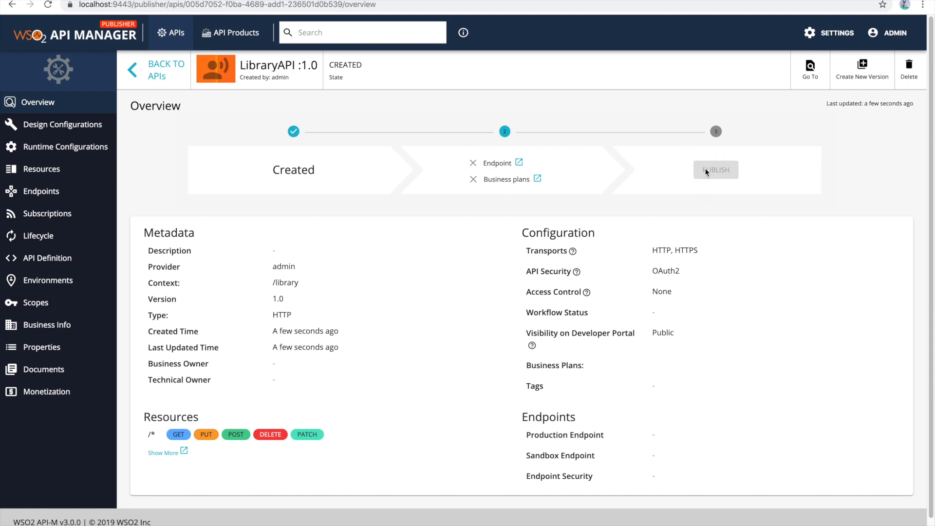
- Replace the API's thumbnail in its design configurations by uploading the library photo from the Downloads folder
mouse_move(484, 159)
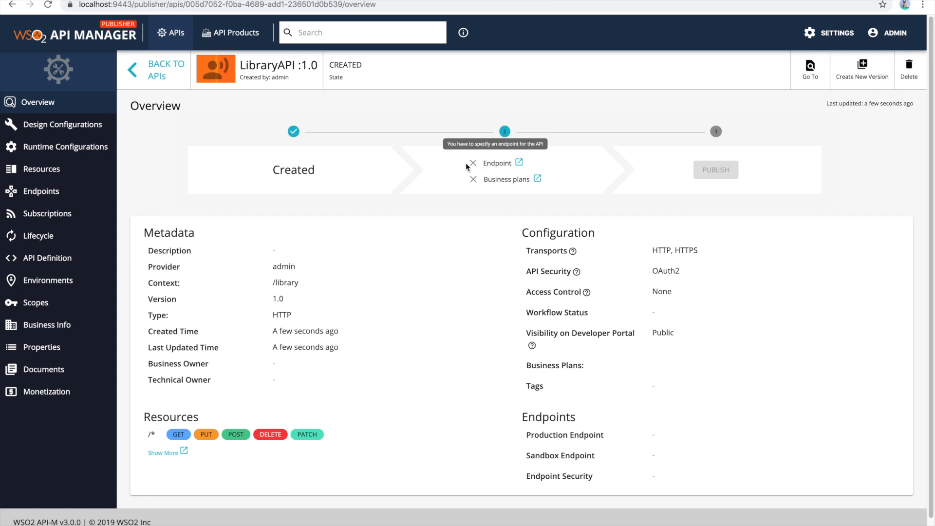
mouse_move(485, 178)
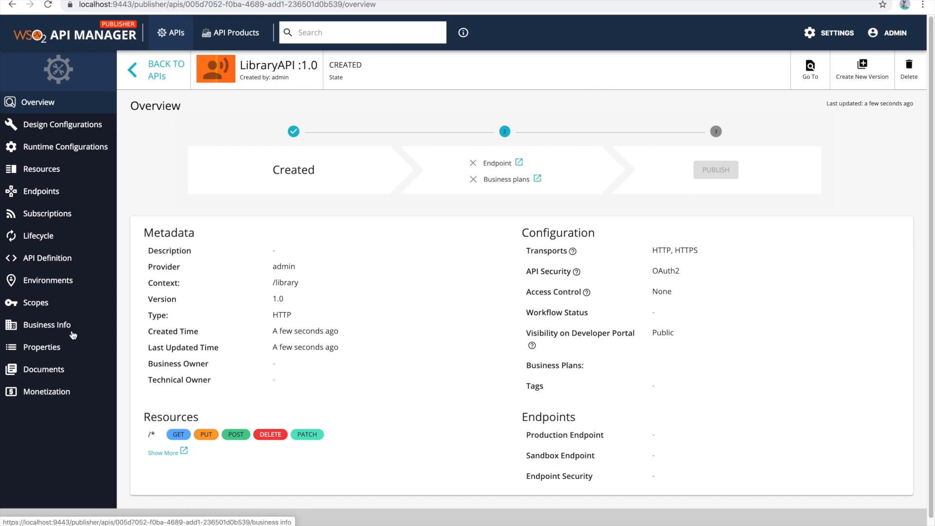
click(54, 126)
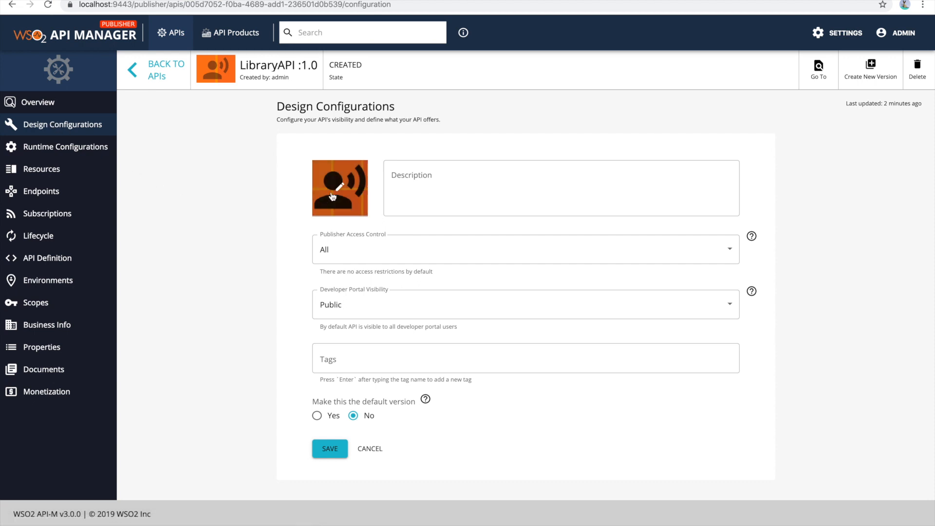
click(334, 195)
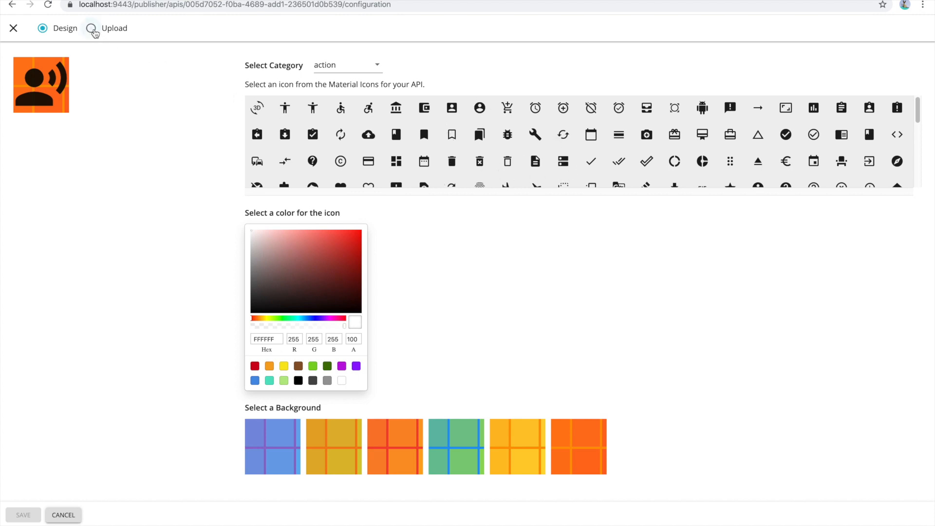
click(92, 30)
click(553, 89)
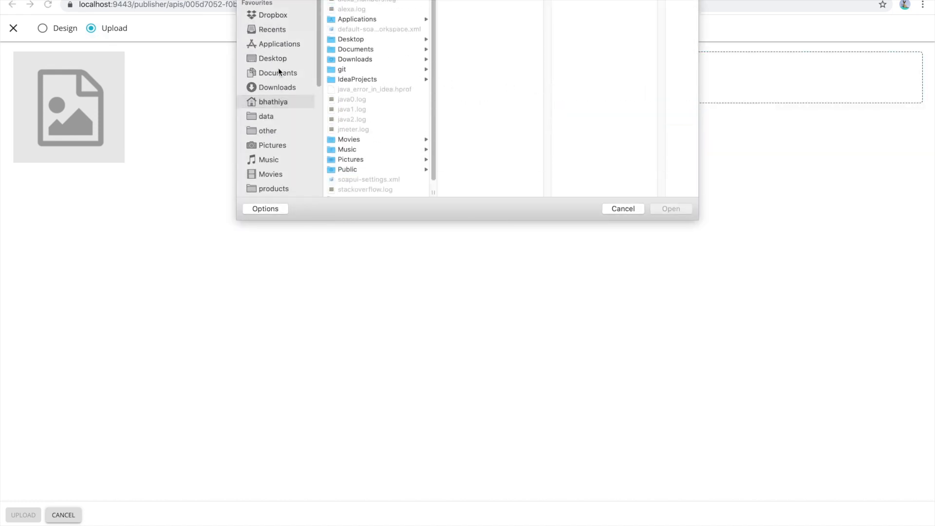
click(273, 86)
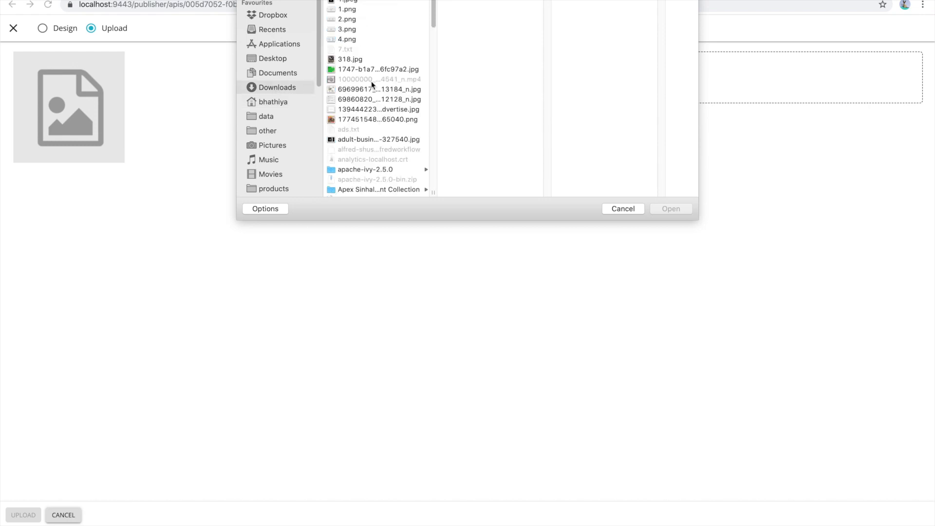
key(l)
key(Return)
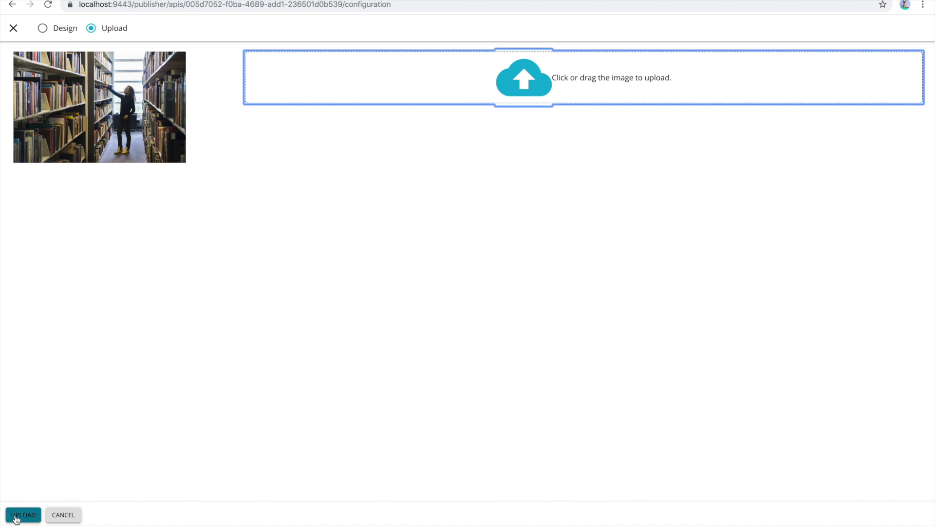
click(16, 517)
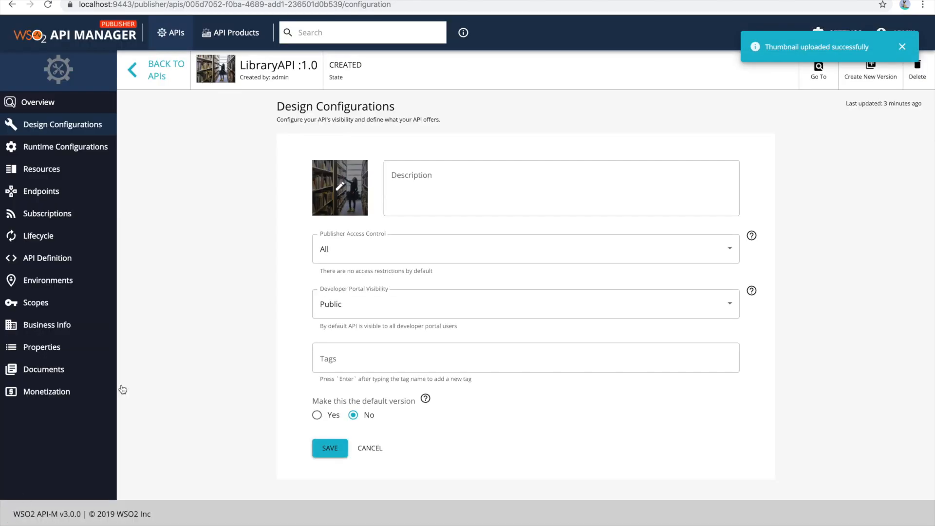
- Set the API's description to "This is a library API."
click(450, 187)
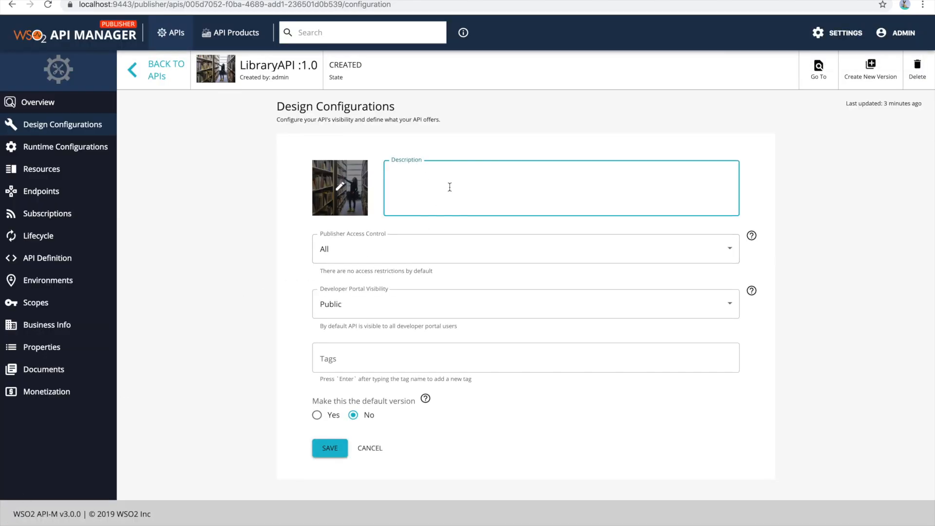
text(This is a library API.)
click(408, 229)
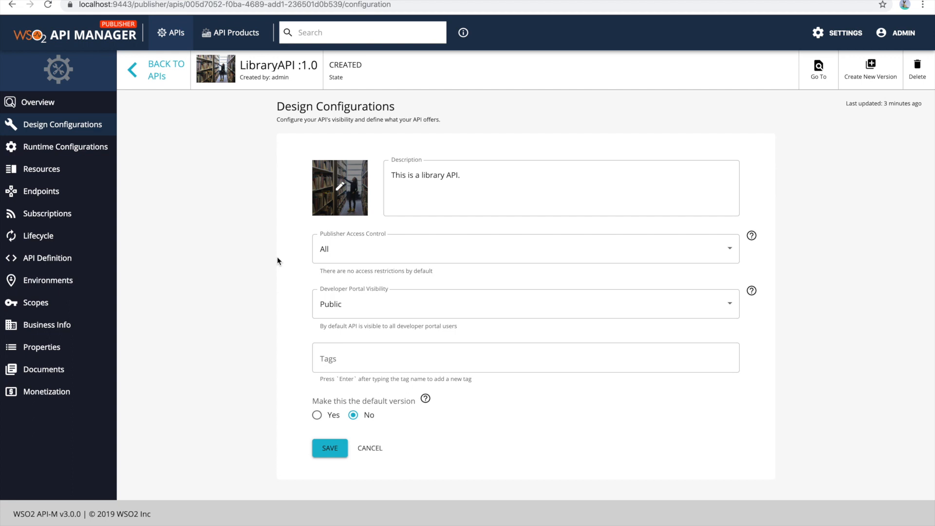
- Add the tags library and book to the API's design configurations
click(344, 353)
text(libra)
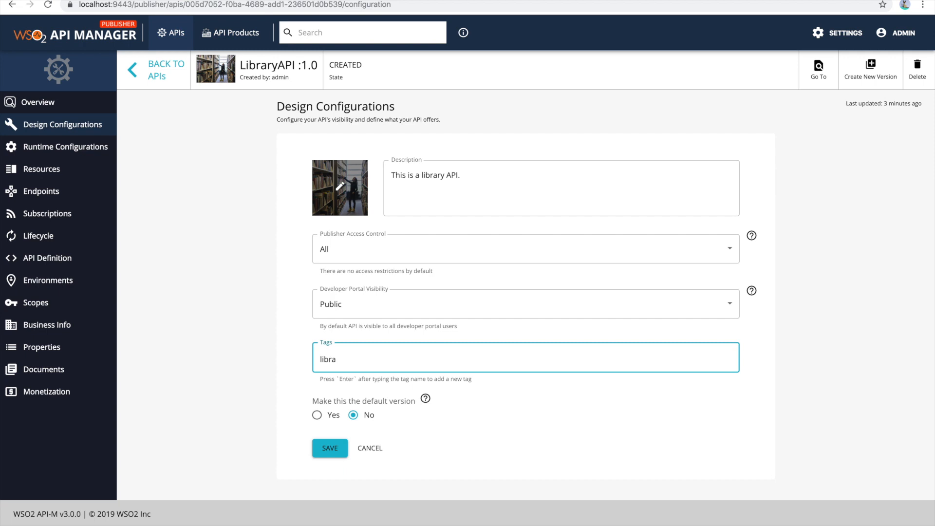
text(ry)
key(Return)
text(book)
key(Return)
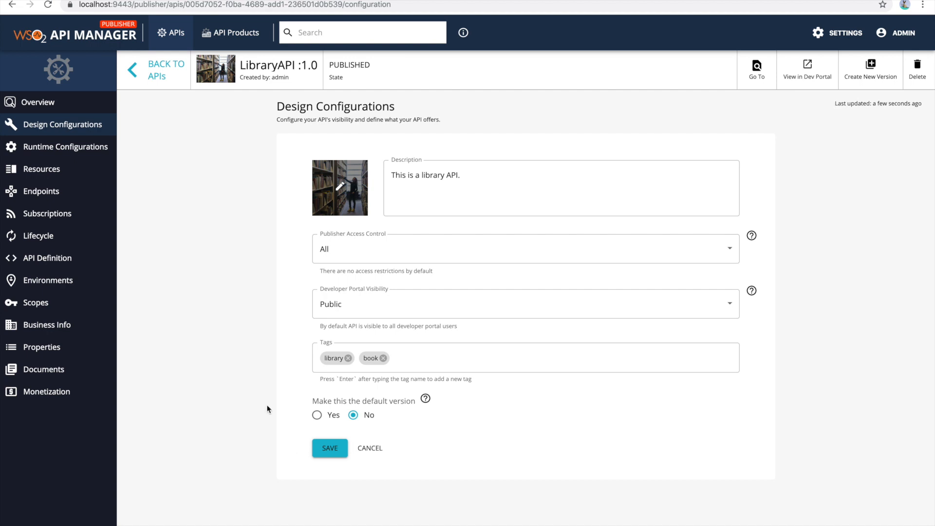
- Mark all the default /* operations in the API's resources for deletion
click(63, 175)
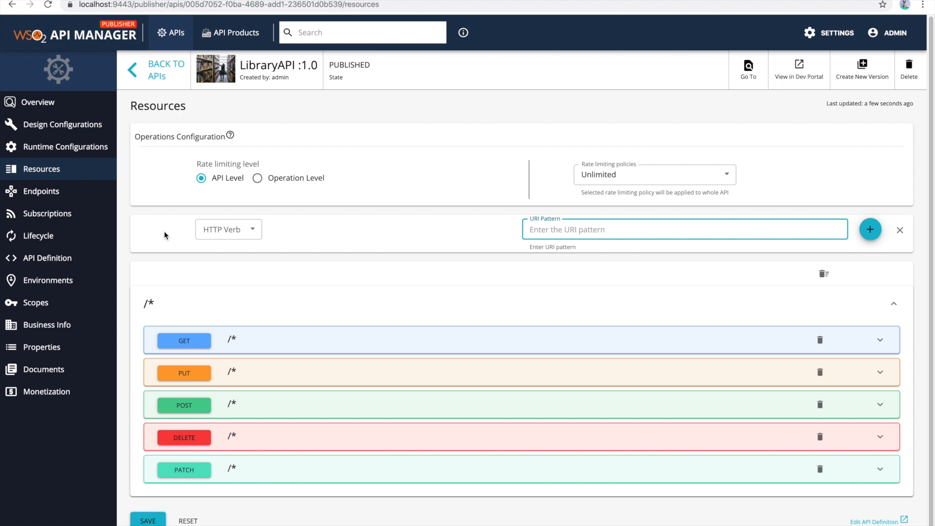
scroll(385, 297, down, 1)
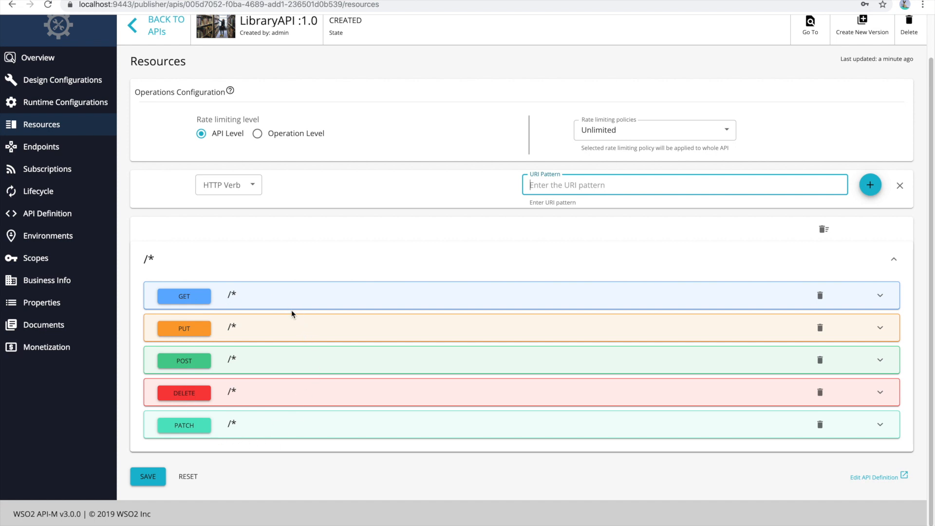
click(822, 231)
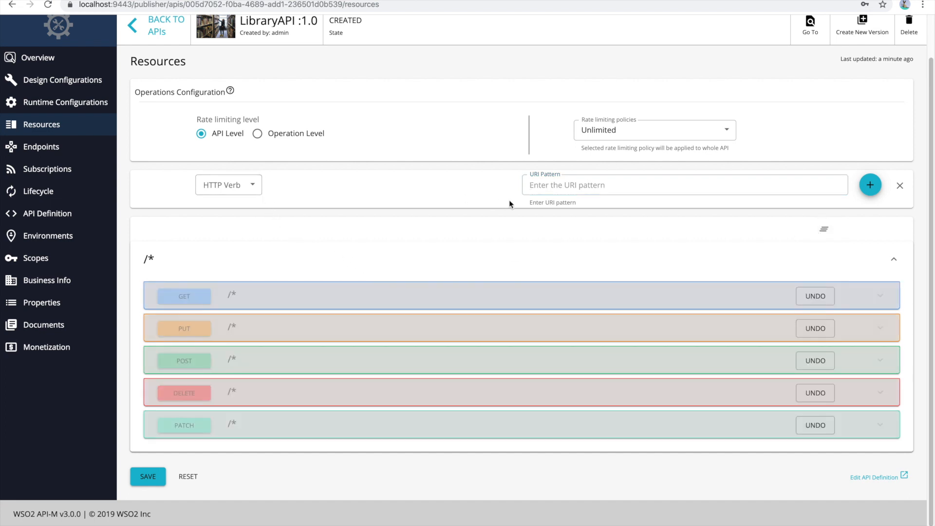
- Add GET and POST operations for the URI pattern /books and save the resources
click(256, 186)
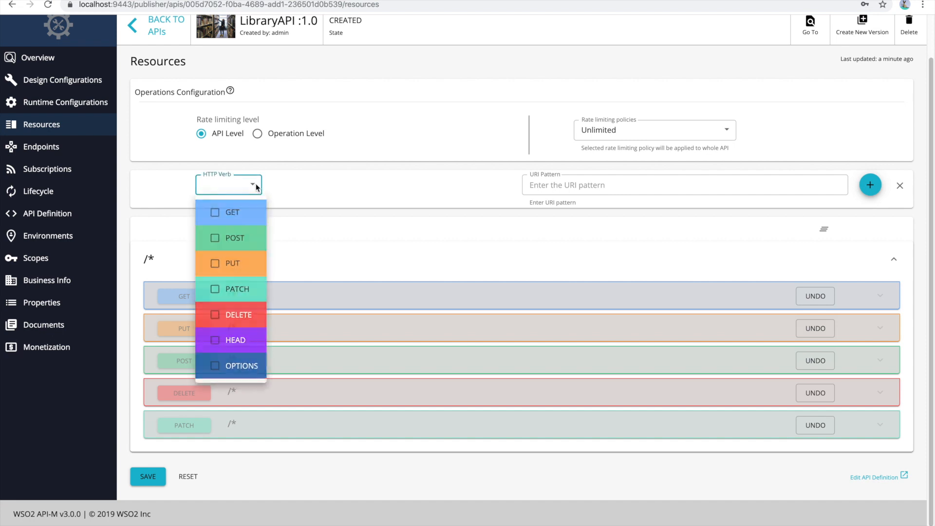
click(598, 183)
click(597, 184)
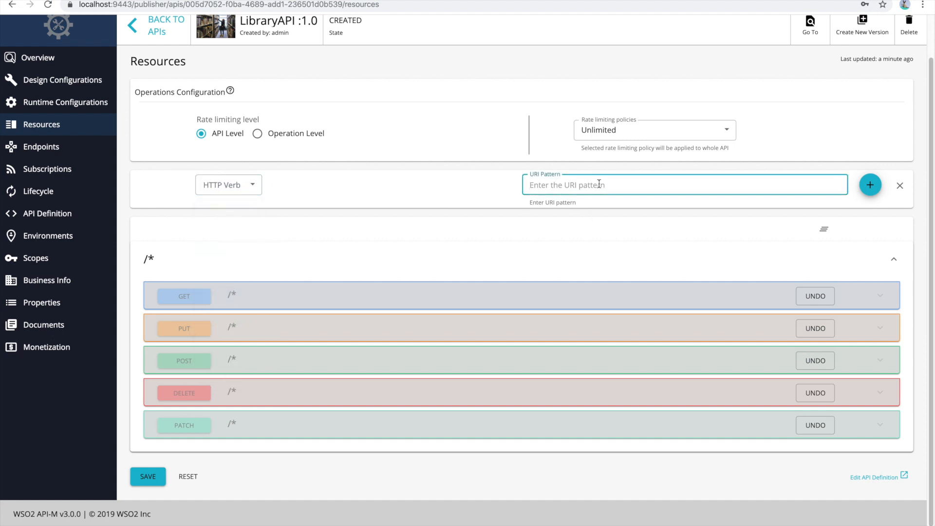
text(/books)
click(253, 184)
click(232, 213)
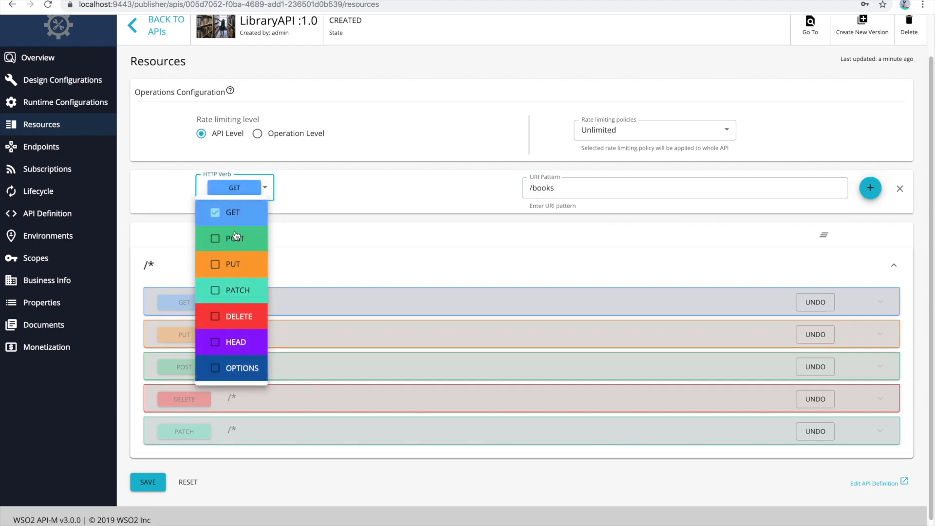
click(236, 239)
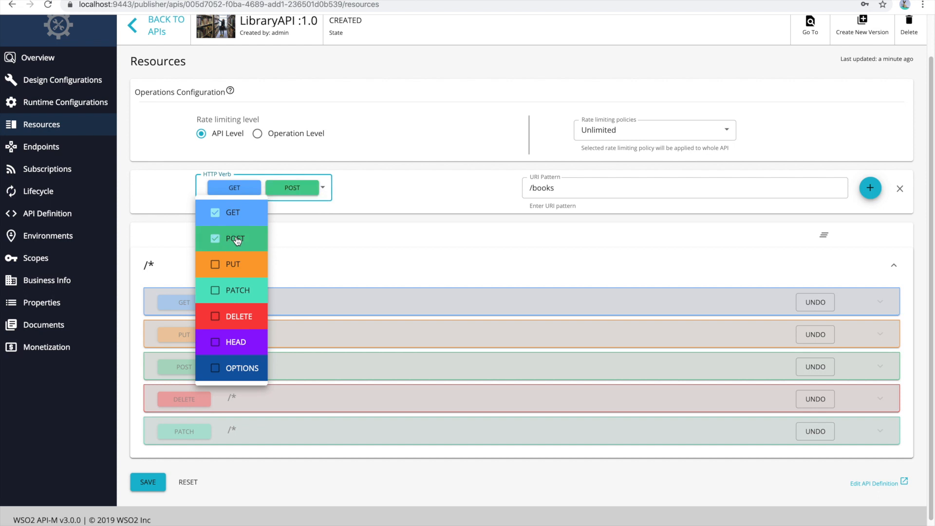
click(376, 253)
click(870, 188)
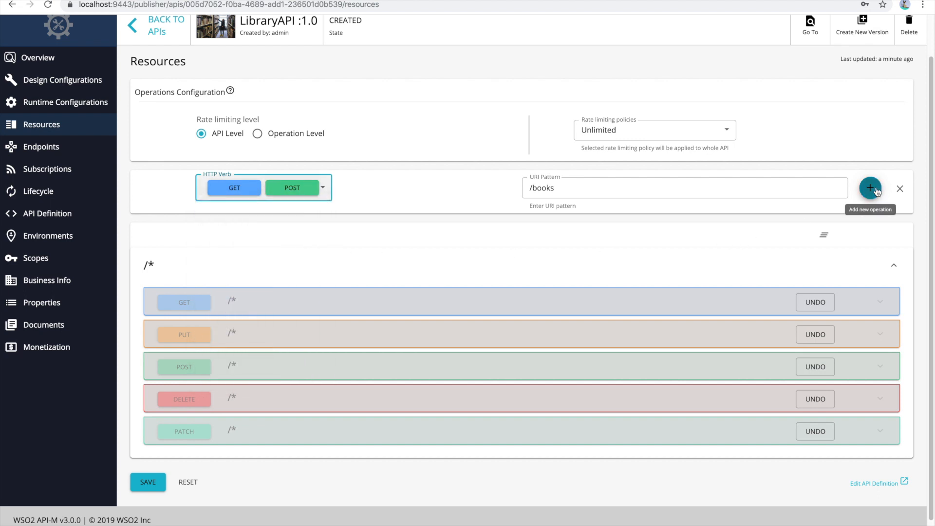
scroll(482, 237, down, 2)
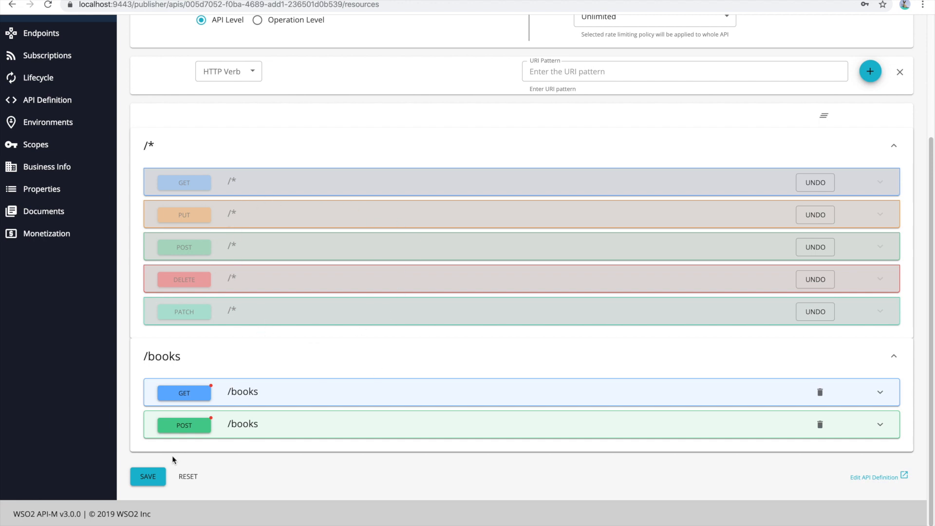
click(150, 474)
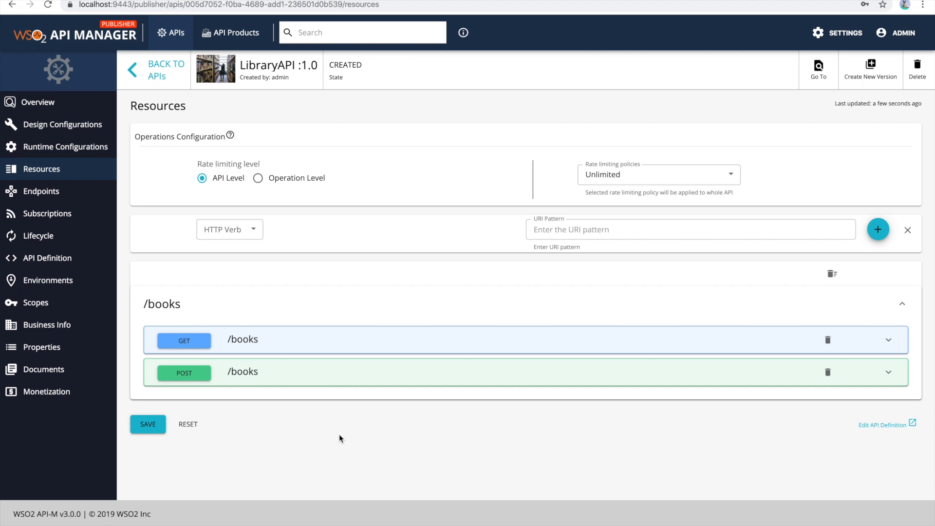
click(49, 194)
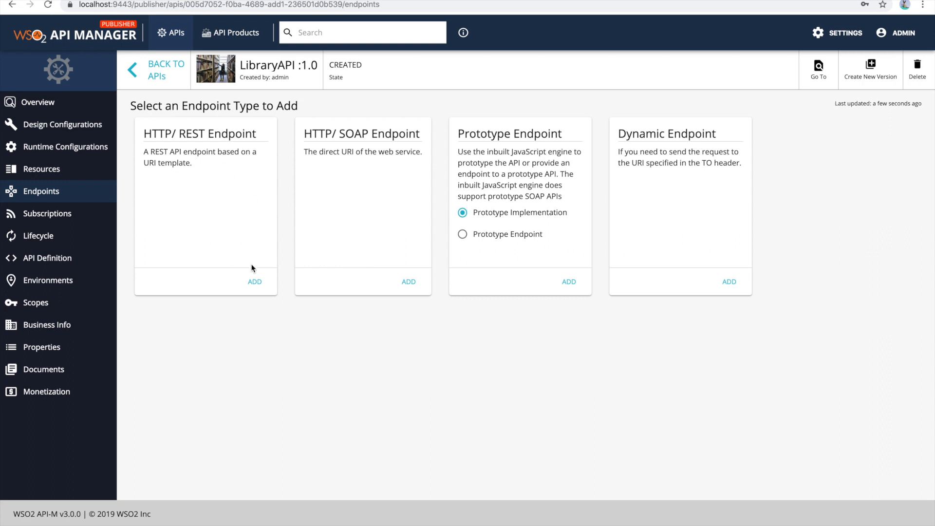
click(255, 282)
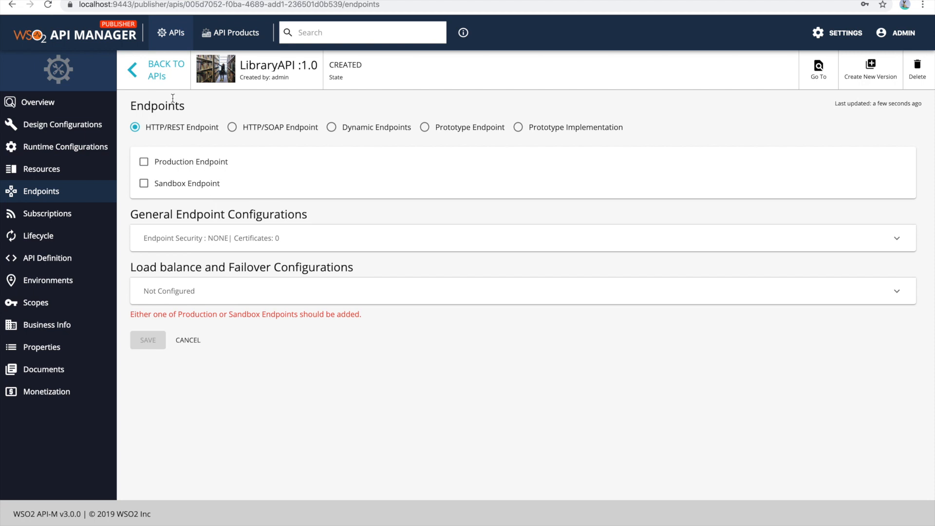
key(ctrl+Tab)
key(super+c)
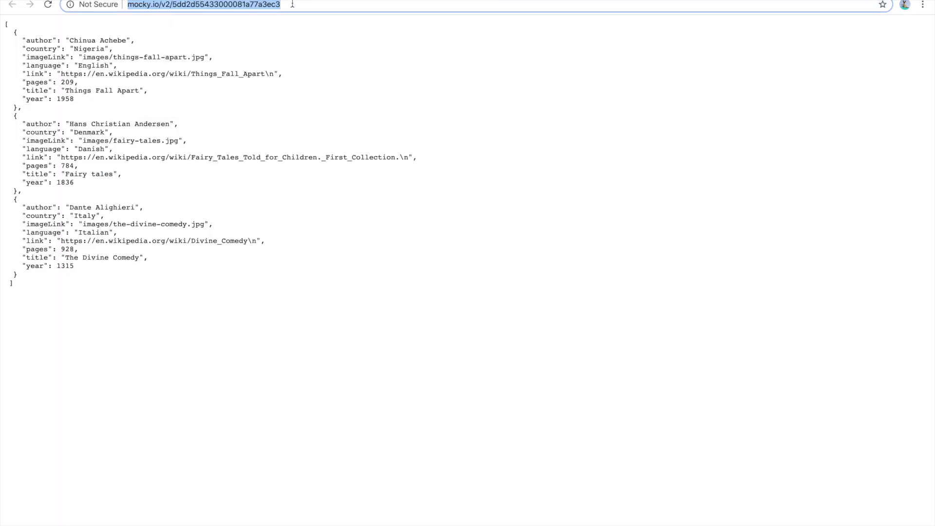
key(ctrl+shift+Tab)
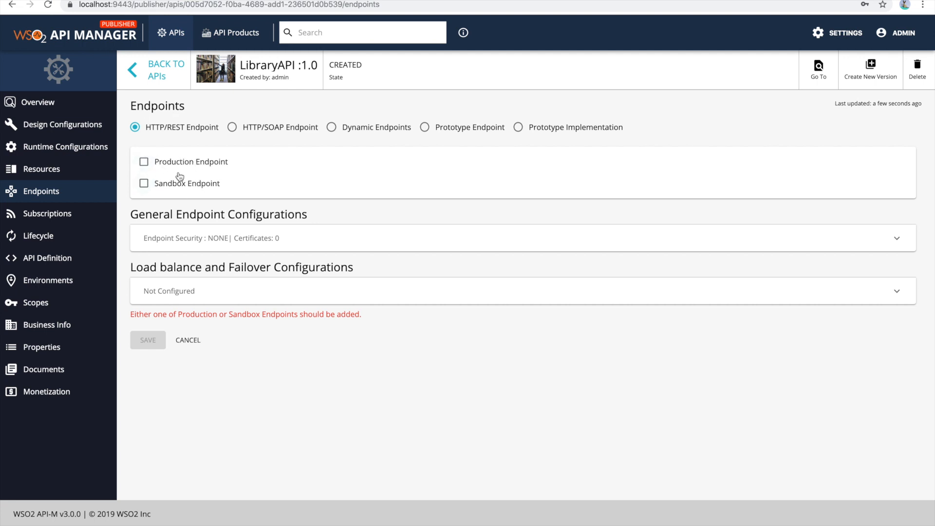
click(144, 184)
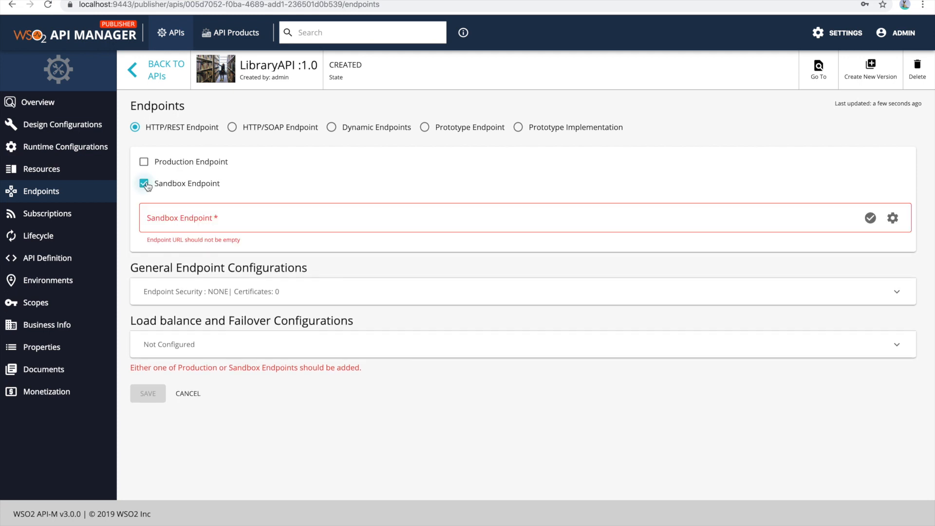
click(257, 224)
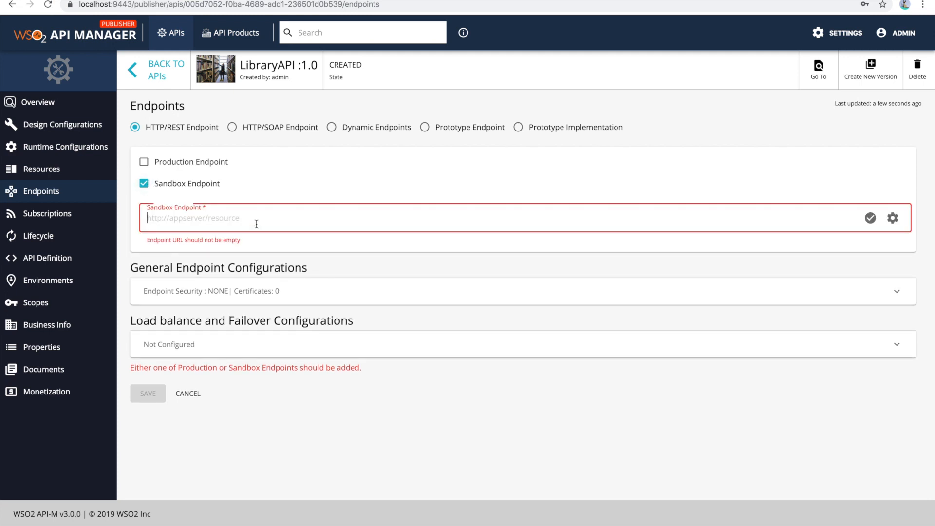
key(super+v)
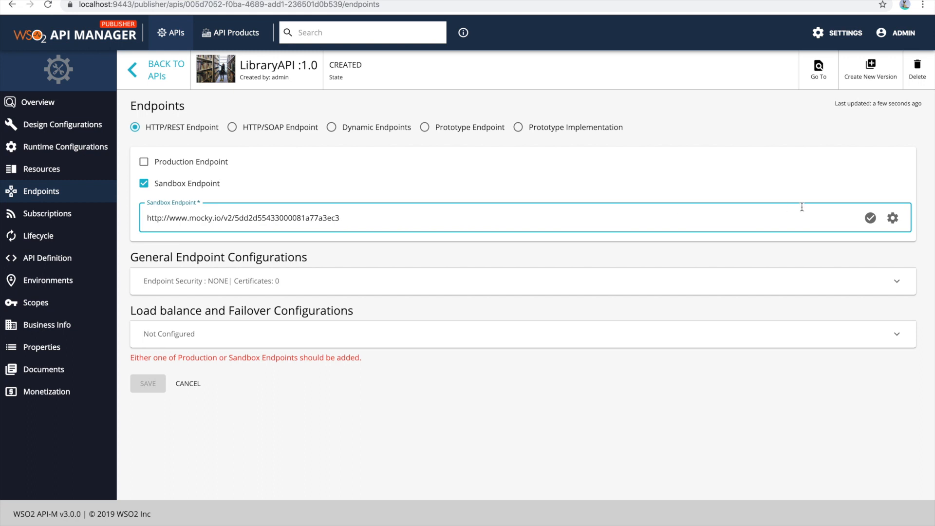
- Check the sandbox endpoint's status and its advanced configuration options, and save the API's endpoint settings
click(870, 220)
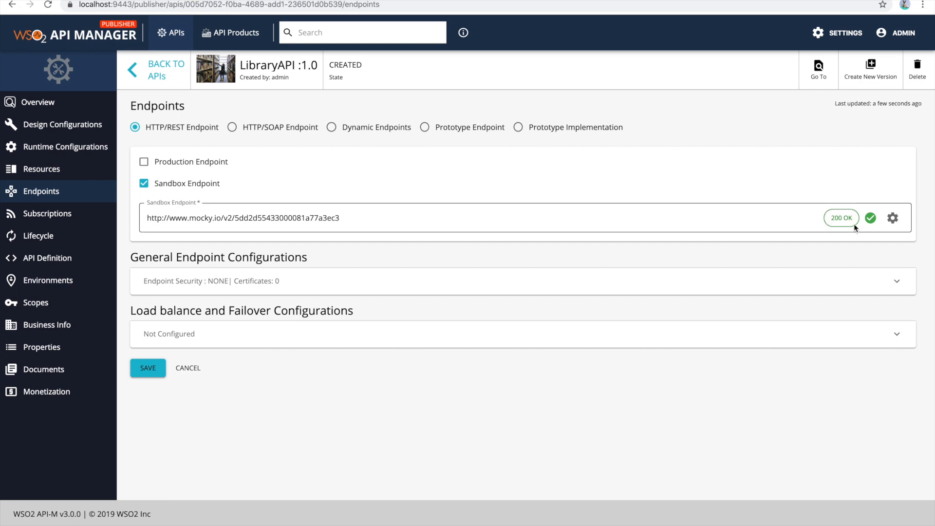
click(892, 219)
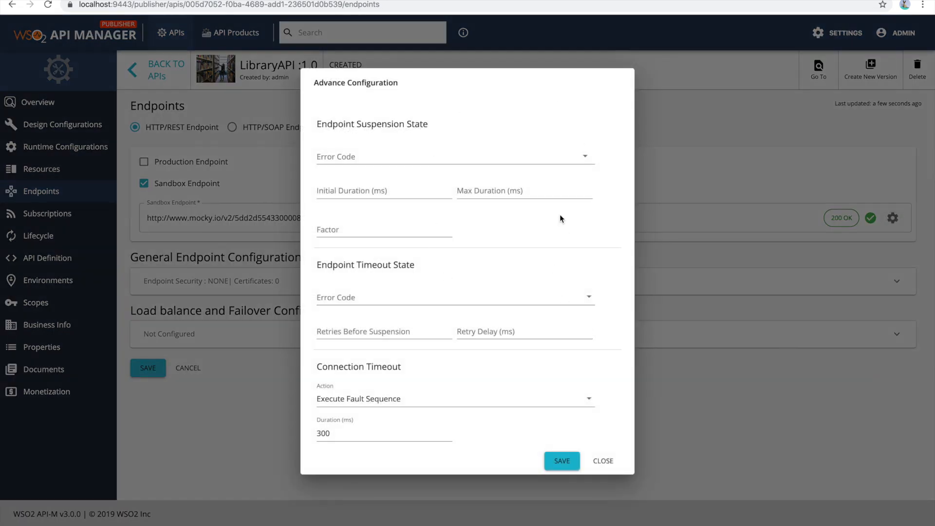
click(603, 461)
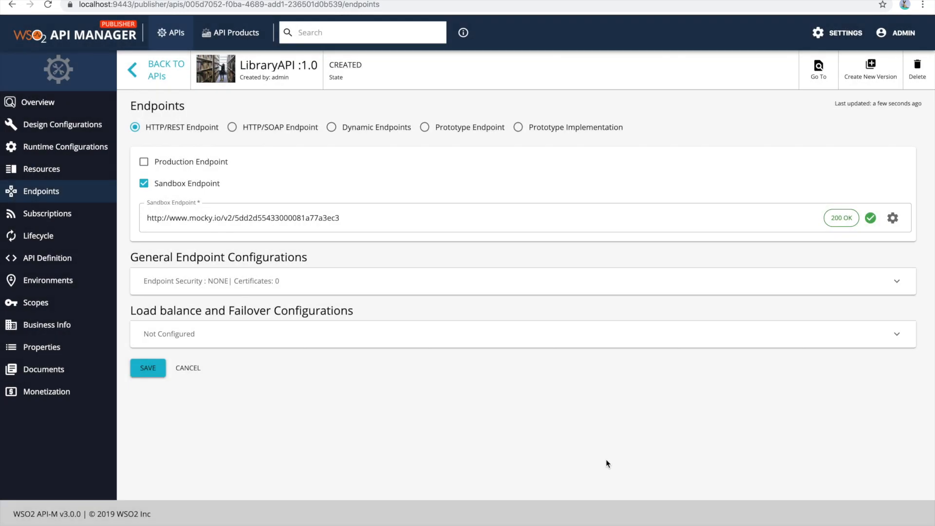
click(147, 367)
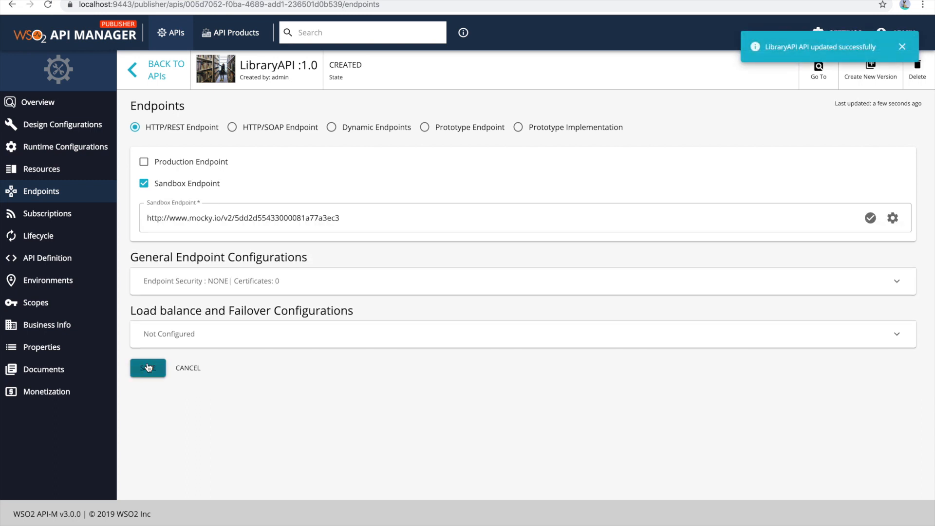
- Attach the Bronze, NewUsagePolicy and Unlimited business plans to the API as its missing publishing requirement and save them
click(52, 107)
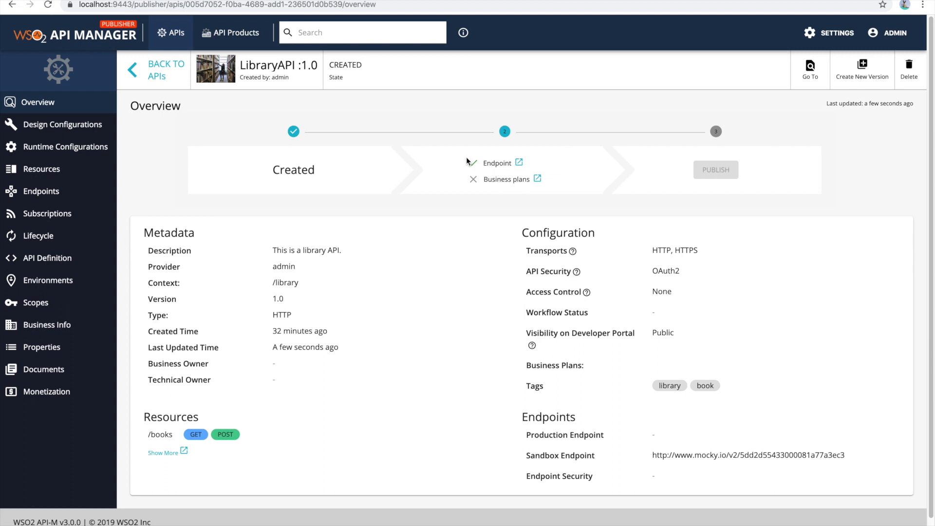
mouse_move(487, 178)
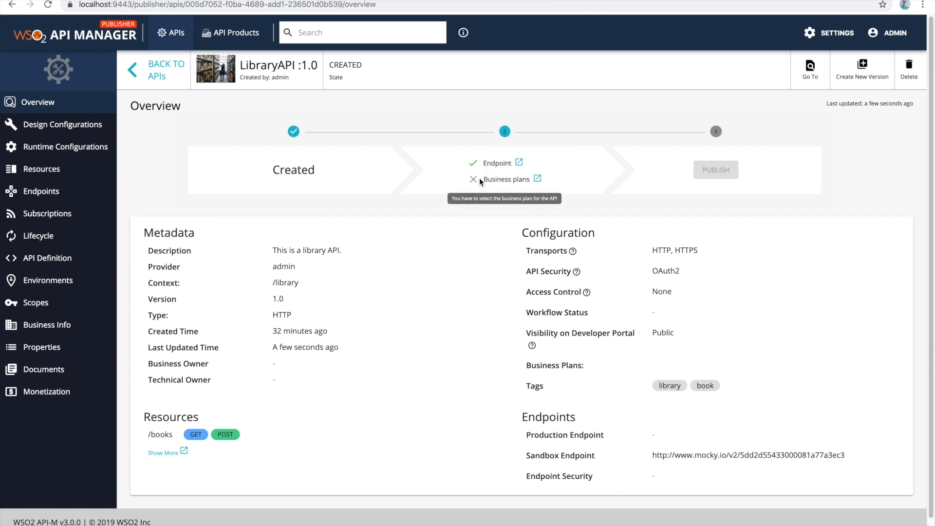
click(538, 180)
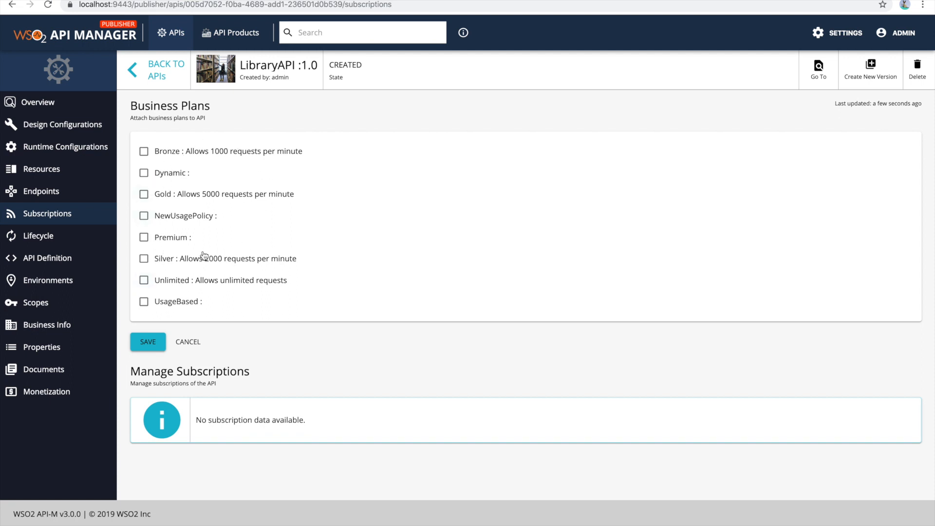
click(144, 151)
click(143, 215)
click(144, 281)
click(151, 342)
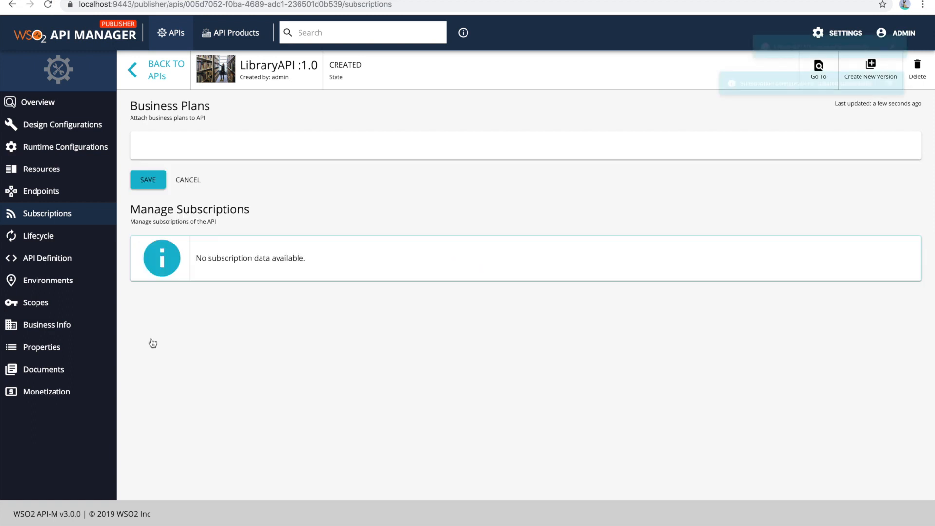
- Publish LibraryAPI from its overview and open the published API in the Dev Portal
click(63, 110)
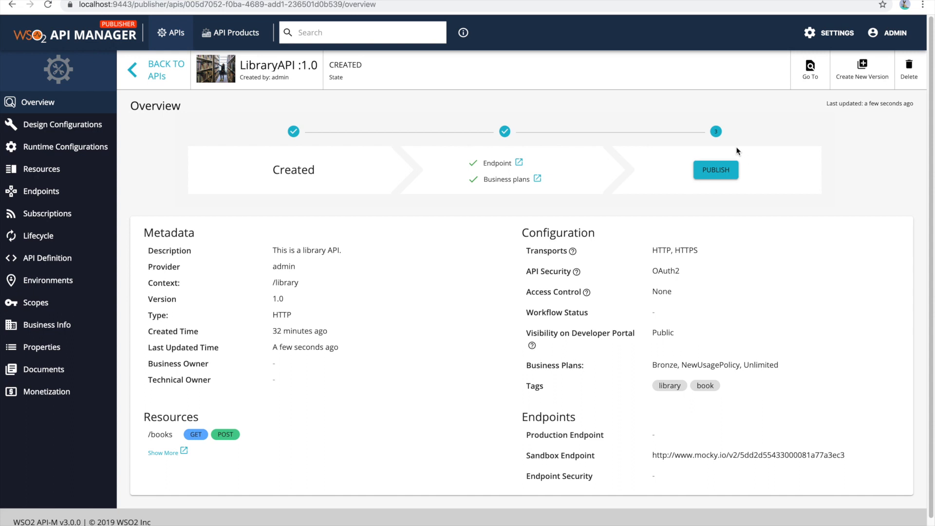
click(716, 171)
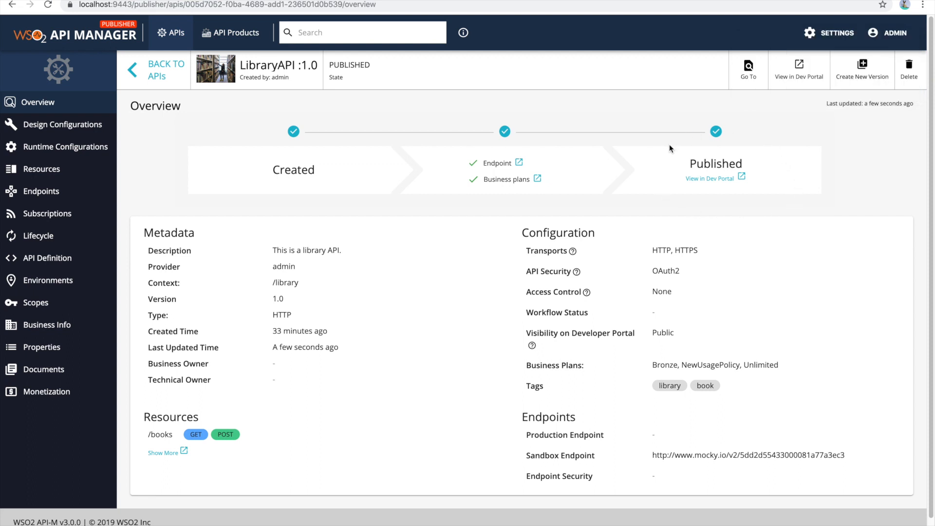
click(725, 181)
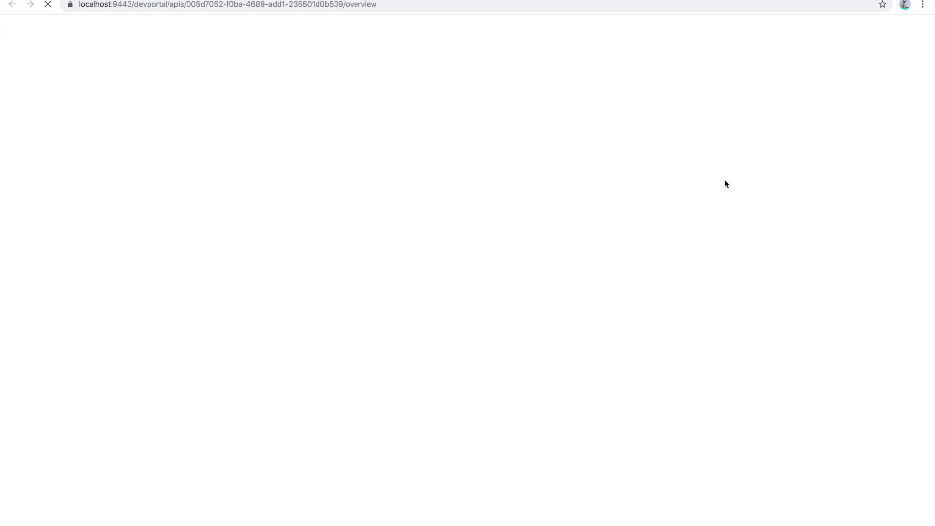